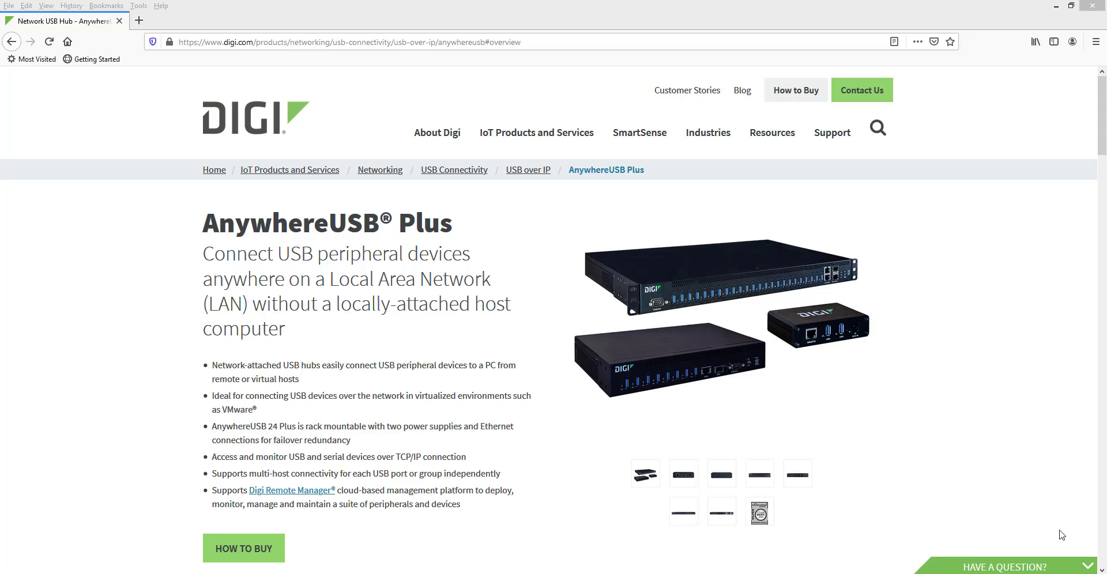
# Scroll to the AnywhereUSB Plus product tabs and view Part Numbers & Accessories, Specifications, then Resources.
pyautogui.click(551, 371)
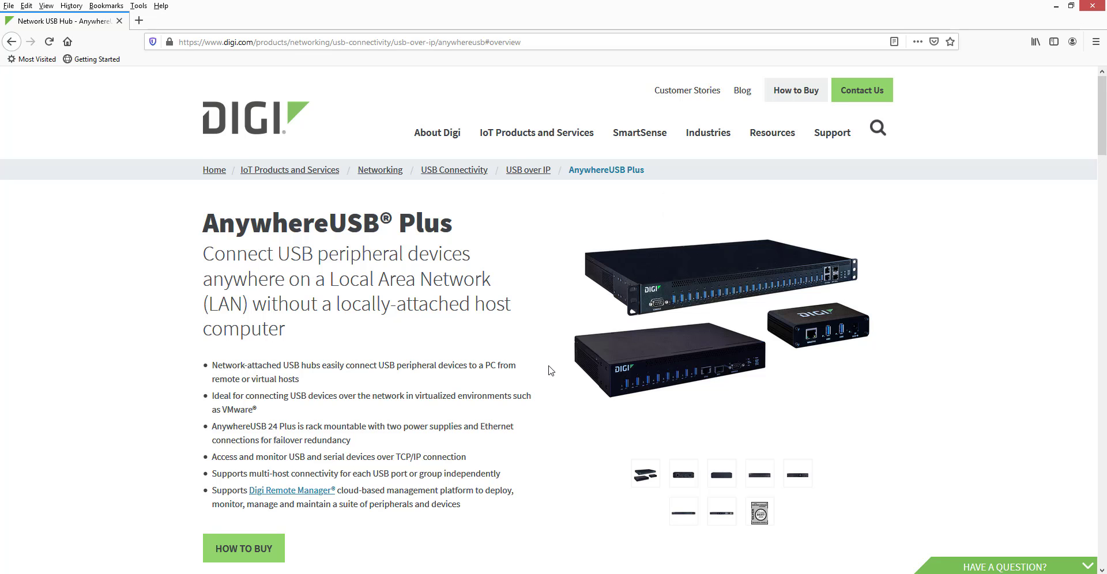
pyautogui.scroll(-5, 550, 371)
pyautogui.scroll(-4, 551, 371)
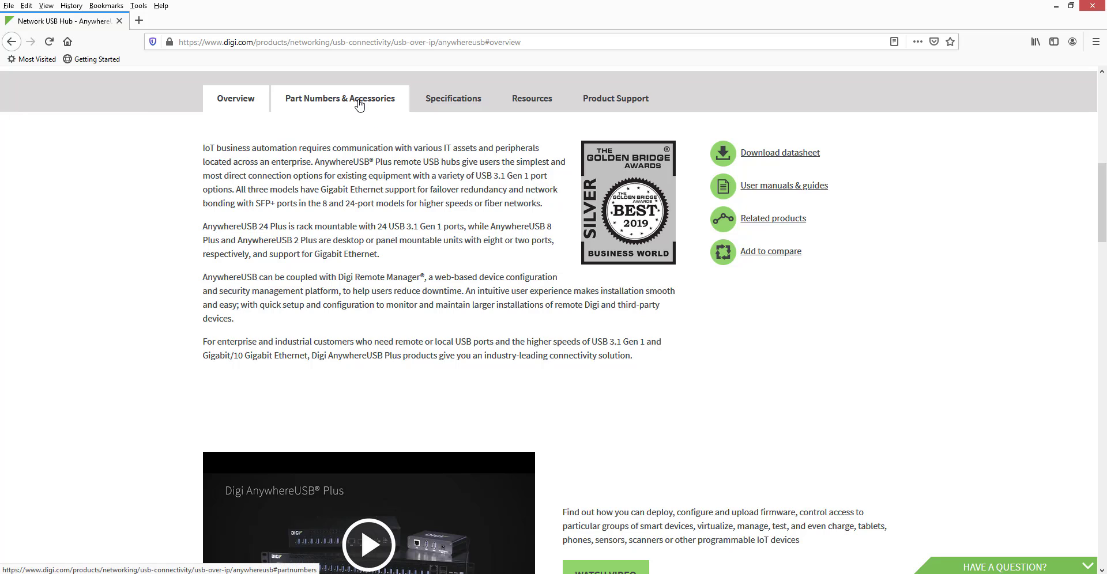
pyautogui.click(359, 101)
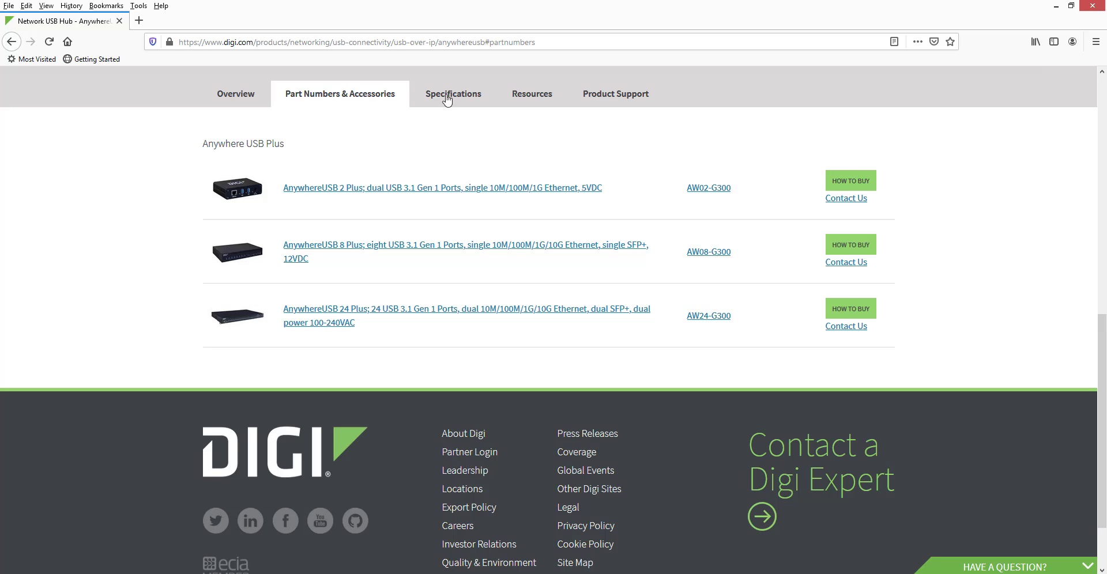
pyautogui.click(483, 99)
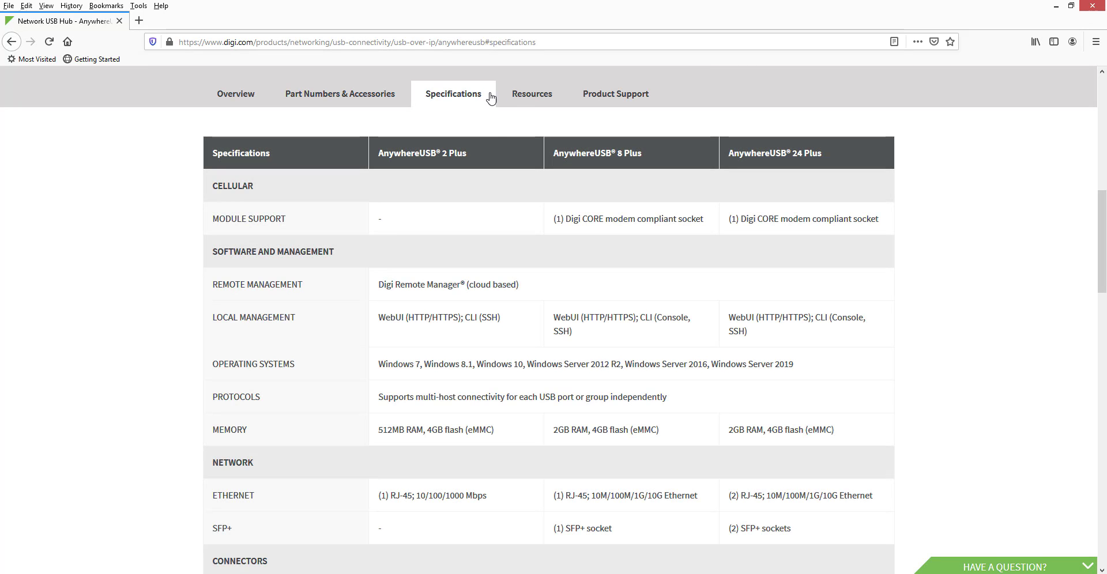
pyautogui.click(530, 98)
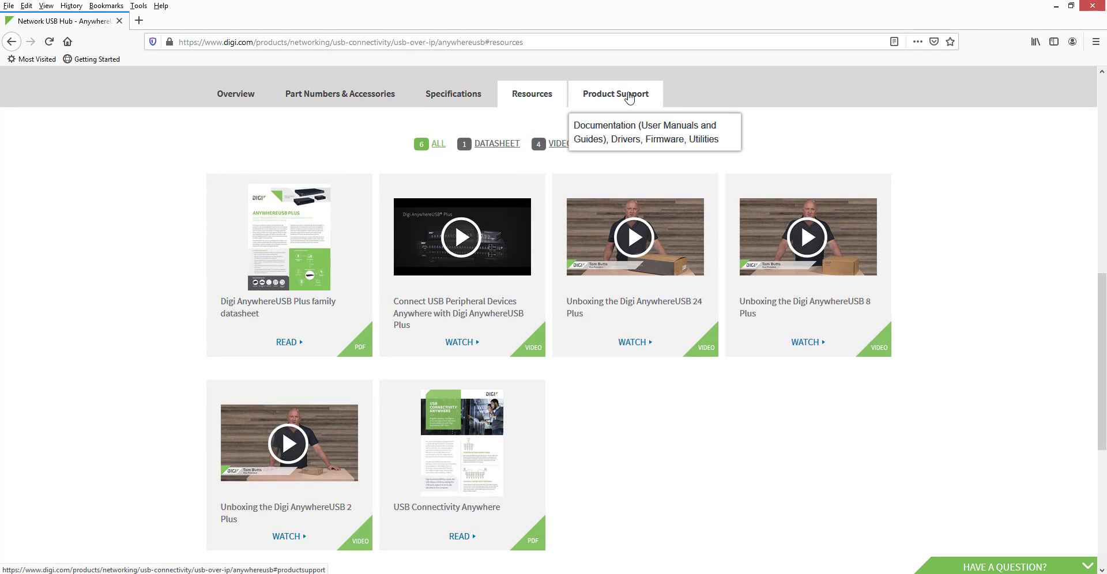
# Switch to Product Support and check the model and operating system dropdowns without changing them.
pyautogui.click(630, 99)
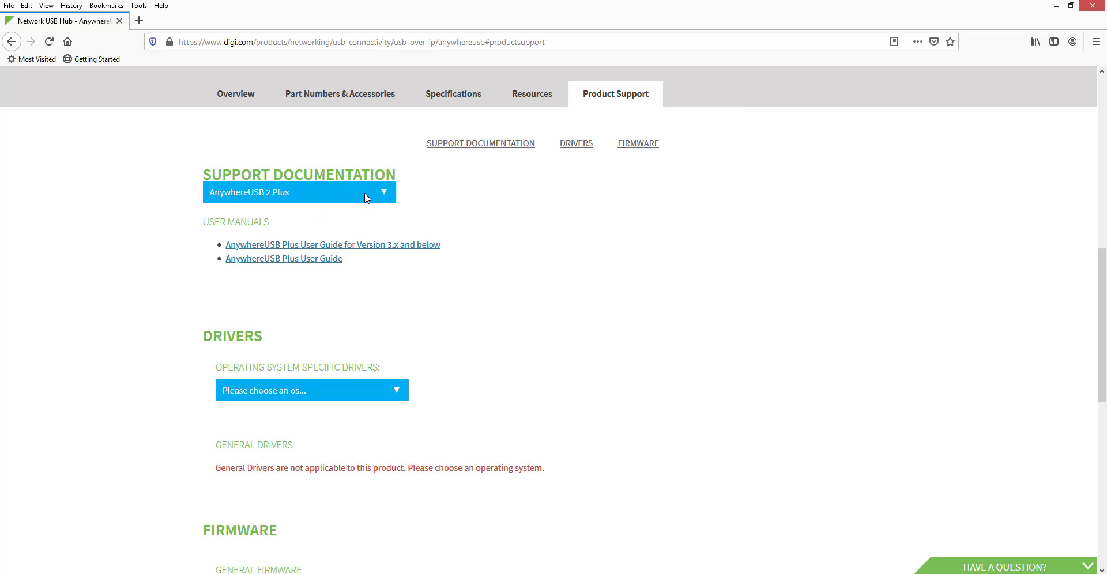
pyautogui.click(364, 194)
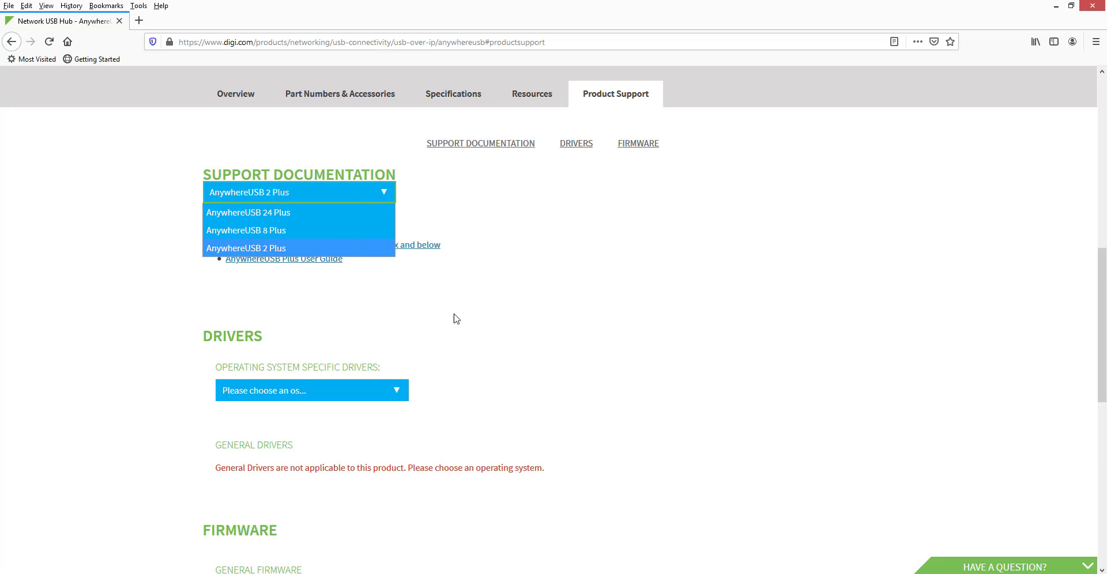
pyautogui.click(484, 329)
pyautogui.scroll(-2, 485, 329)
pyautogui.click(378, 277)
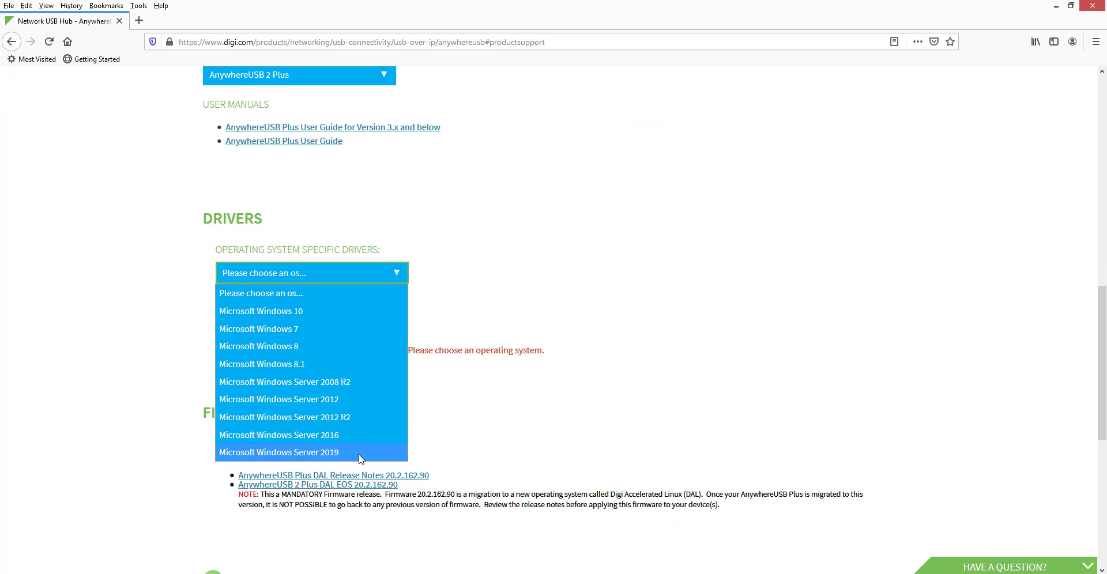
pyautogui.click(626, 340)
# Follow the 'View AnywhereUSB 8 Plus on our support site' link.
pyautogui.scroll(-3, 627, 340)
pyautogui.scroll(-1, 629, 342)
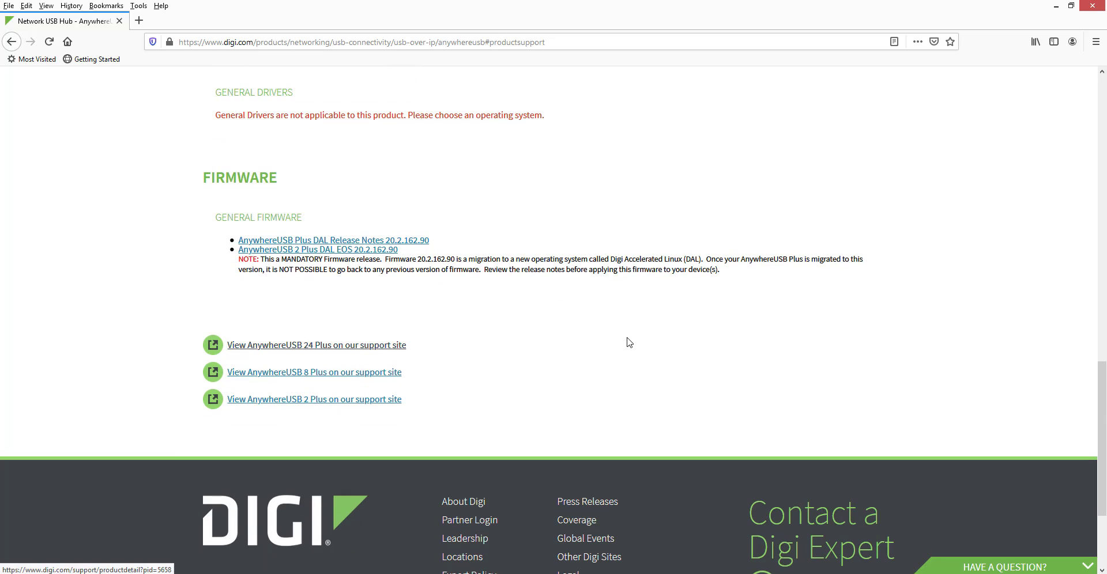
pyautogui.click(385, 379)
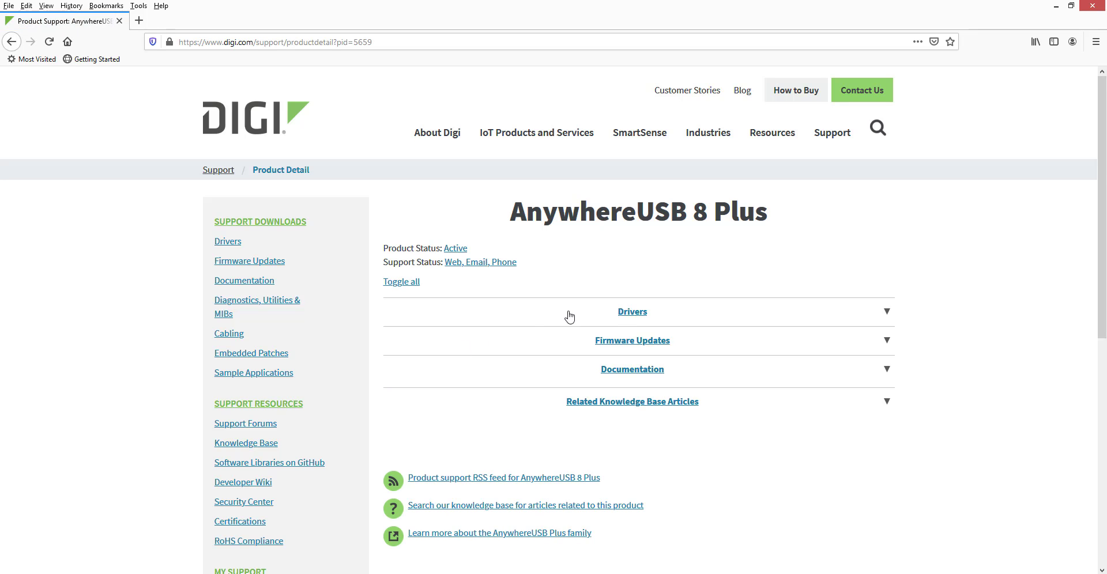
# Expand the Drivers, Firmware Updates, Documentation and Related Knowledge Base Articles sections.
pyautogui.click(617, 312)
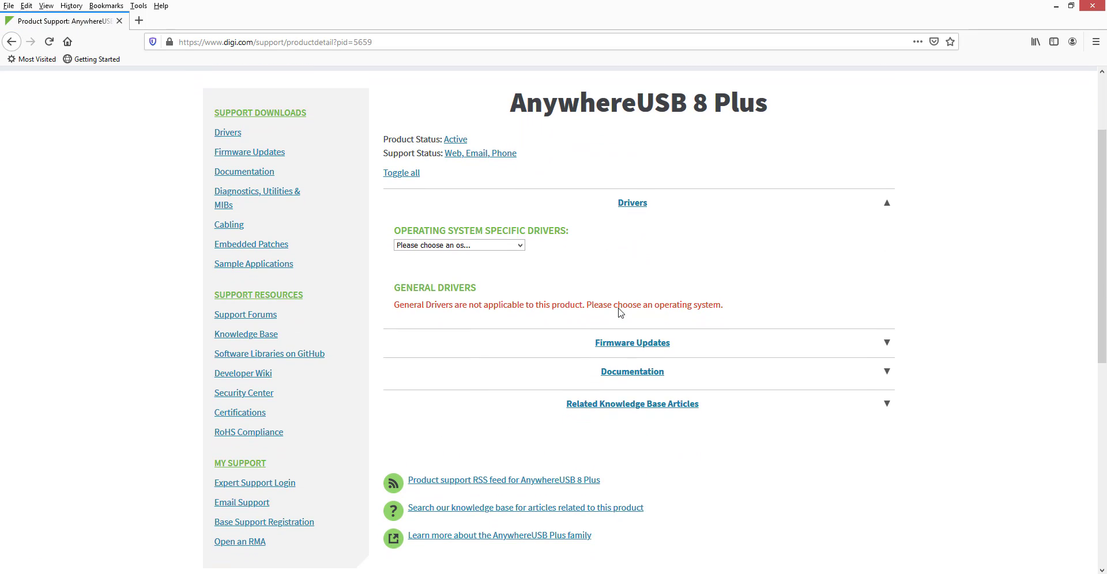
pyautogui.click(624, 343)
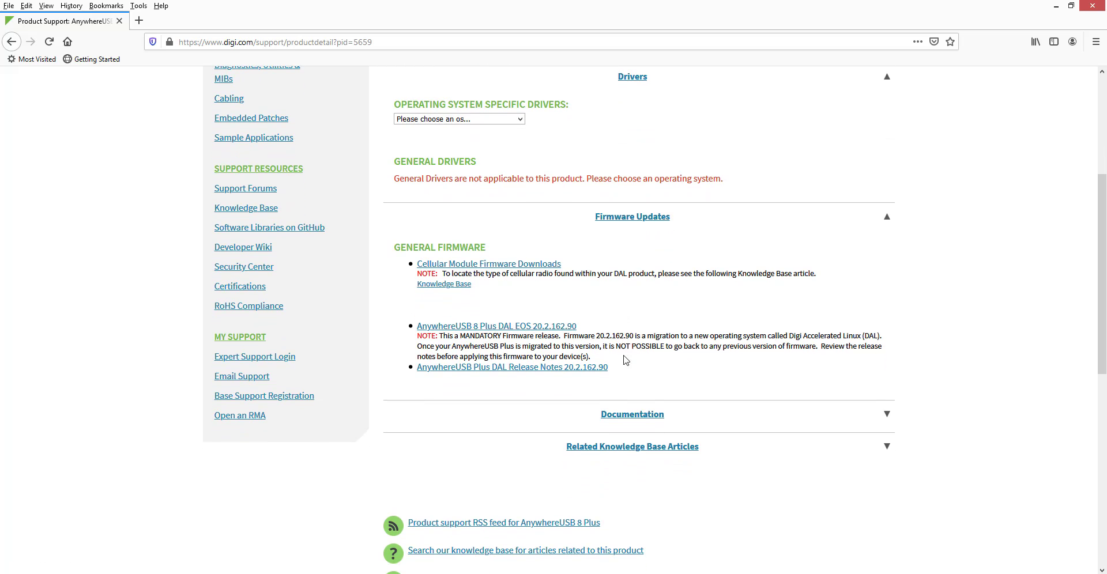
pyautogui.click(628, 415)
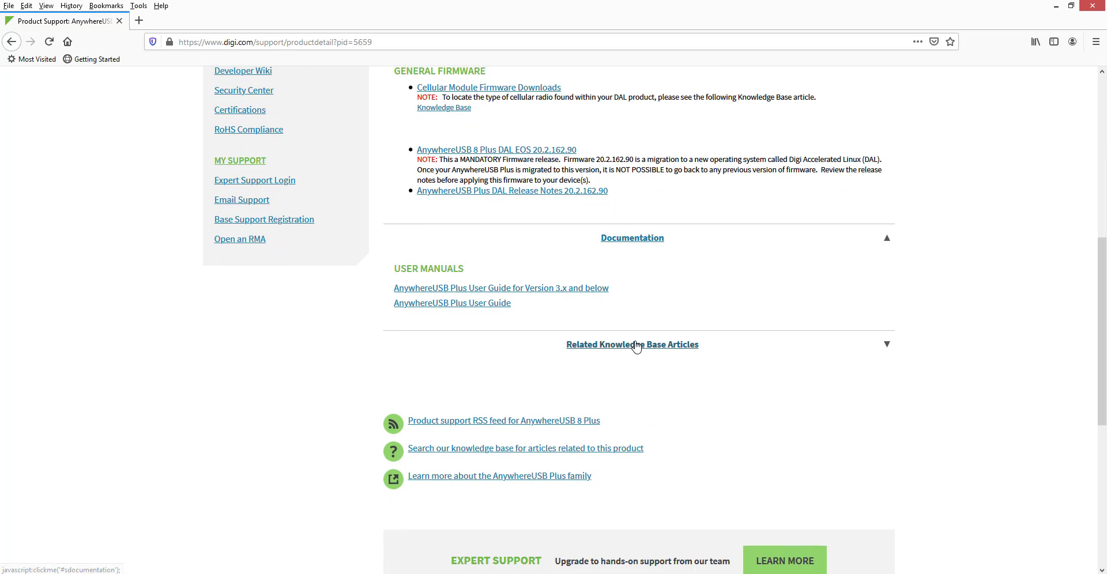
pyautogui.click(637, 345)
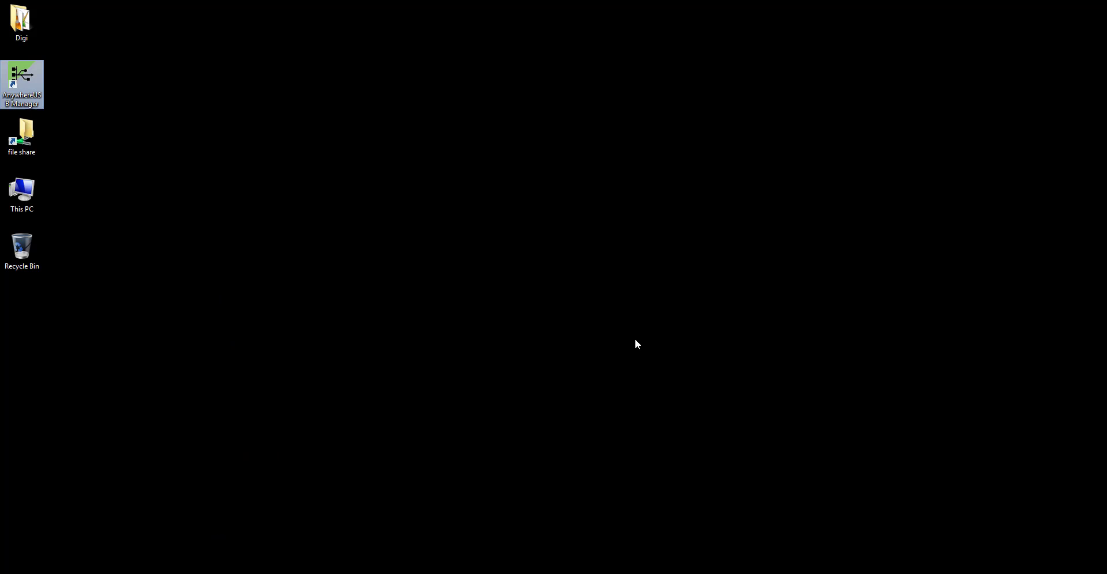
# Launch AnywhereUSB Manager and set this PC's name as its Client ID.
pyautogui.doubleClick(28, 89)
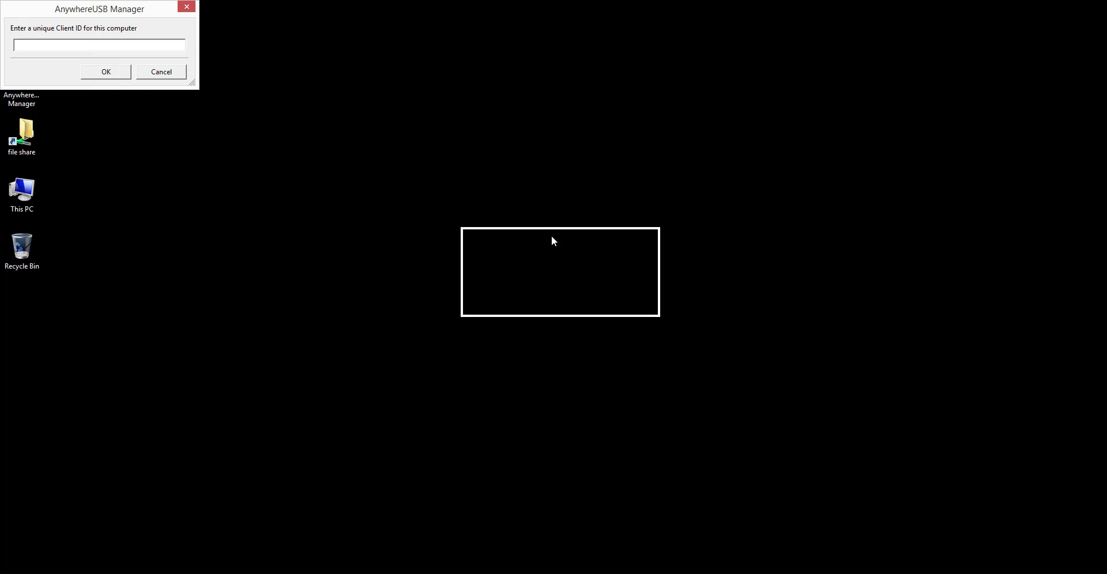
pyautogui.moveTo(552, 240); pyautogui.dragTo(553, 240)
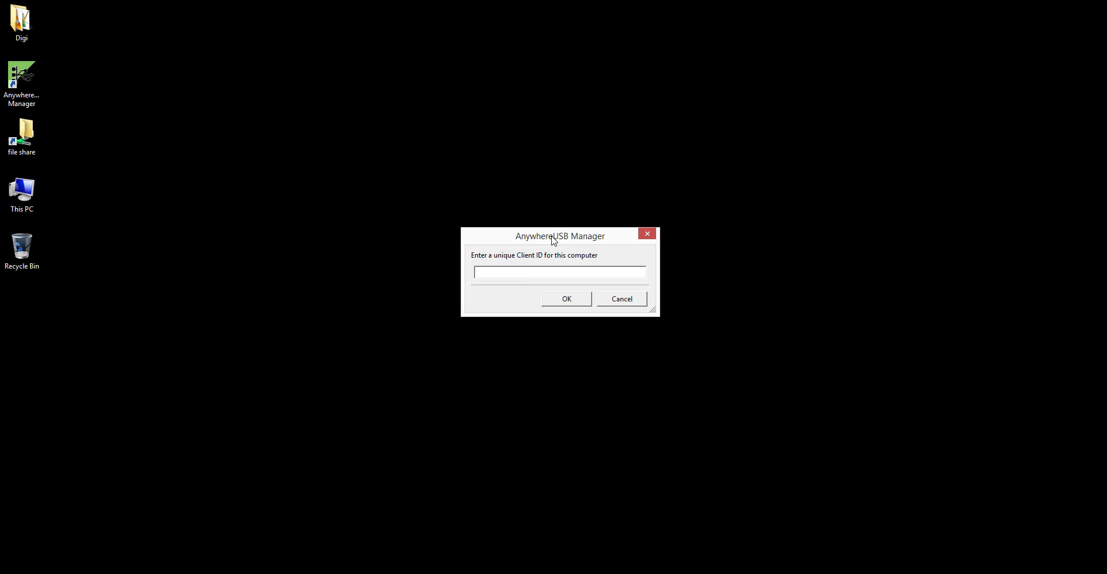
pyautogui.write('eremy PC')
pyautogui.click(589, 298)
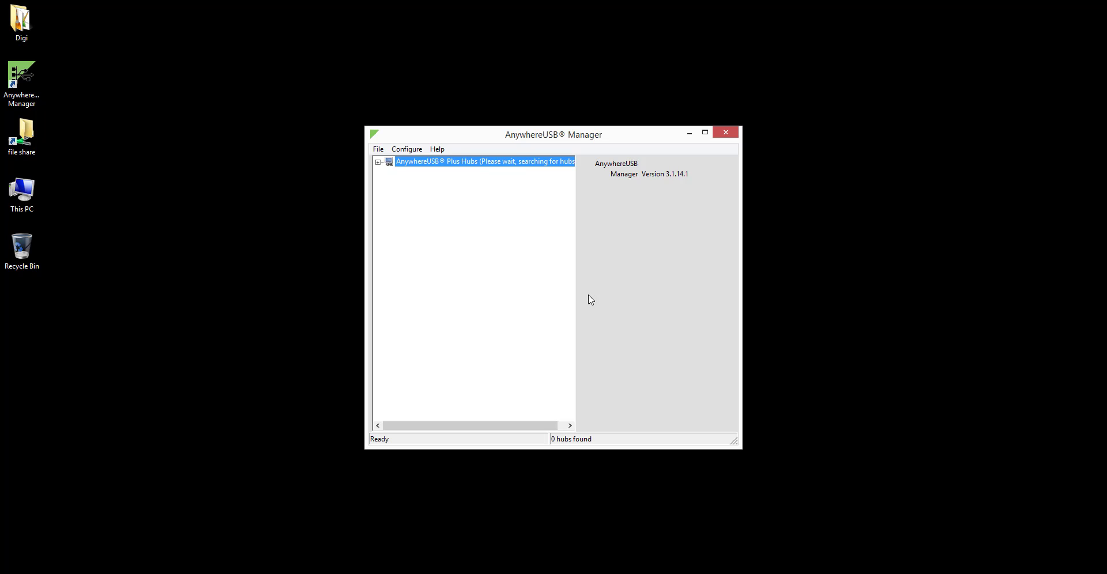
# Expand AnywhereUSB Plus Hubs, select hub AW08-000016 and bring up its context menu.
pyautogui.click(379, 163)
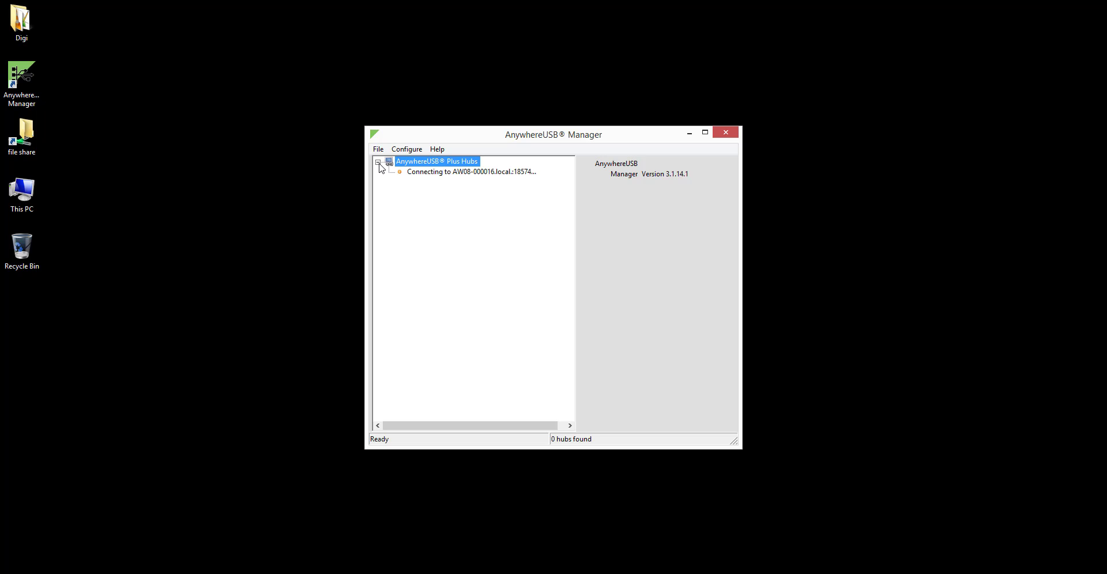
pyautogui.click(440, 174)
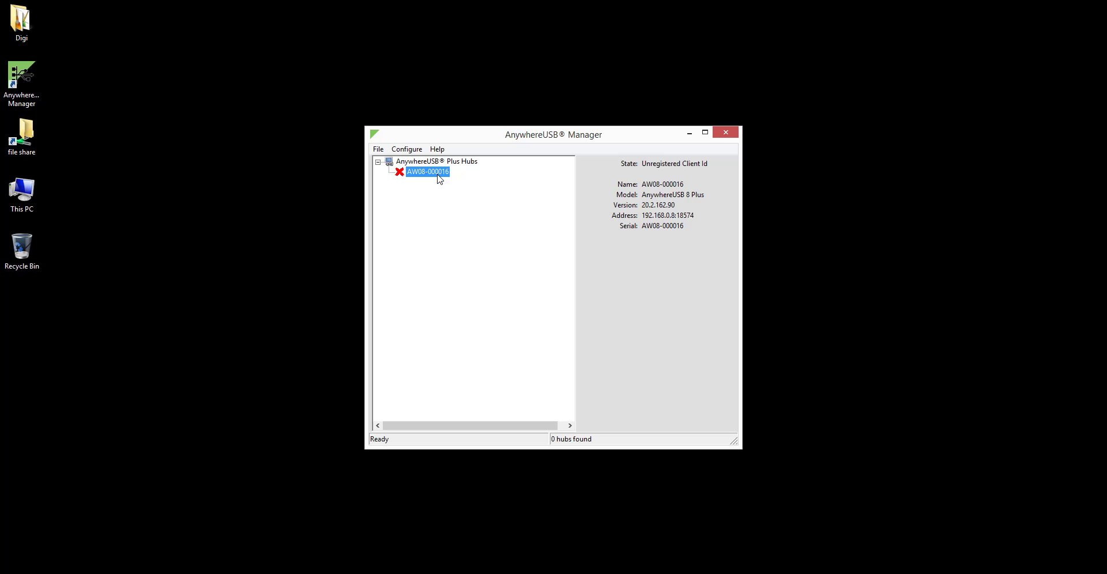
pyautogui.rightClick(438, 178)
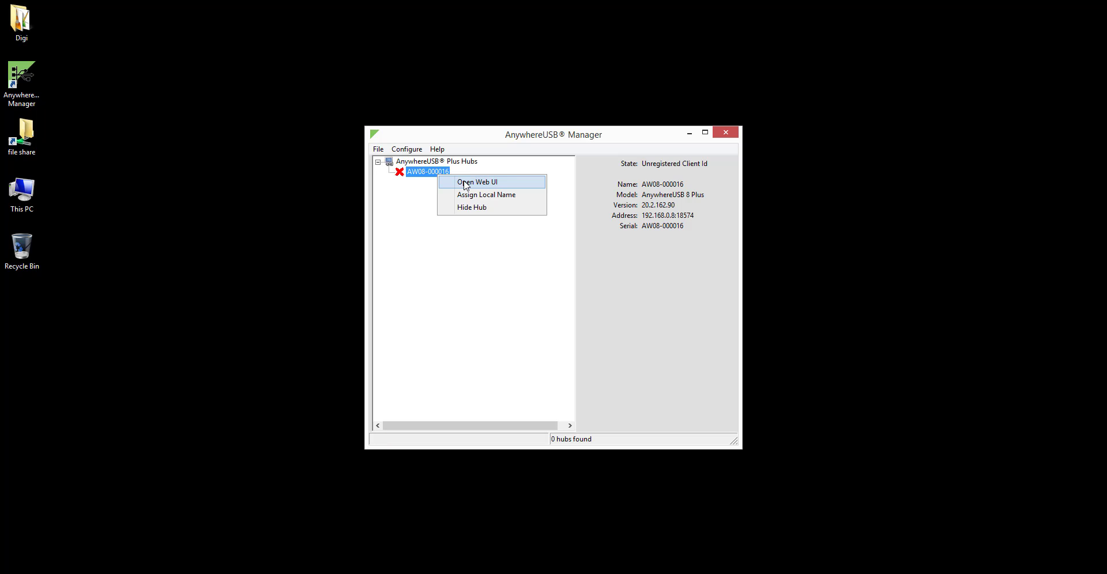
# Open the hub's Web UI and accept the certificate risk to continue.
pyautogui.click(466, 183)
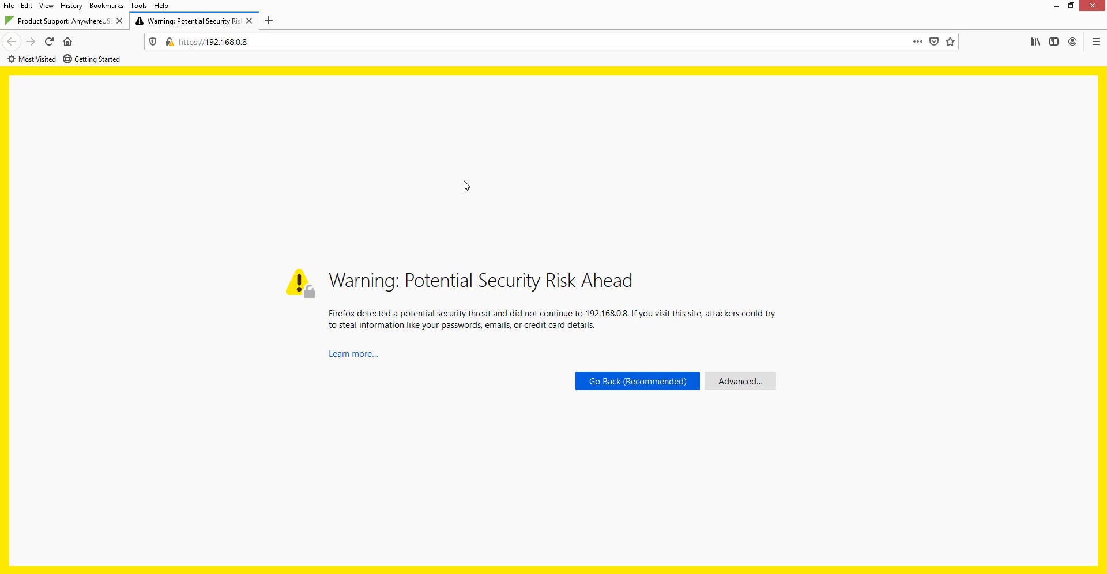
pyautogui.click(725, 383)
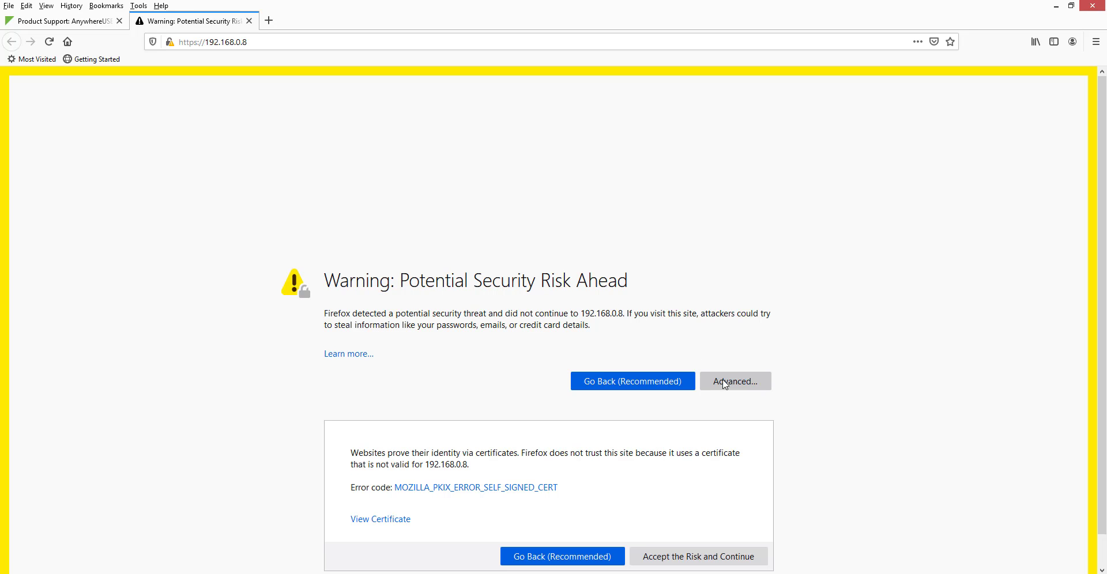
pyautogui.click(699, 557)
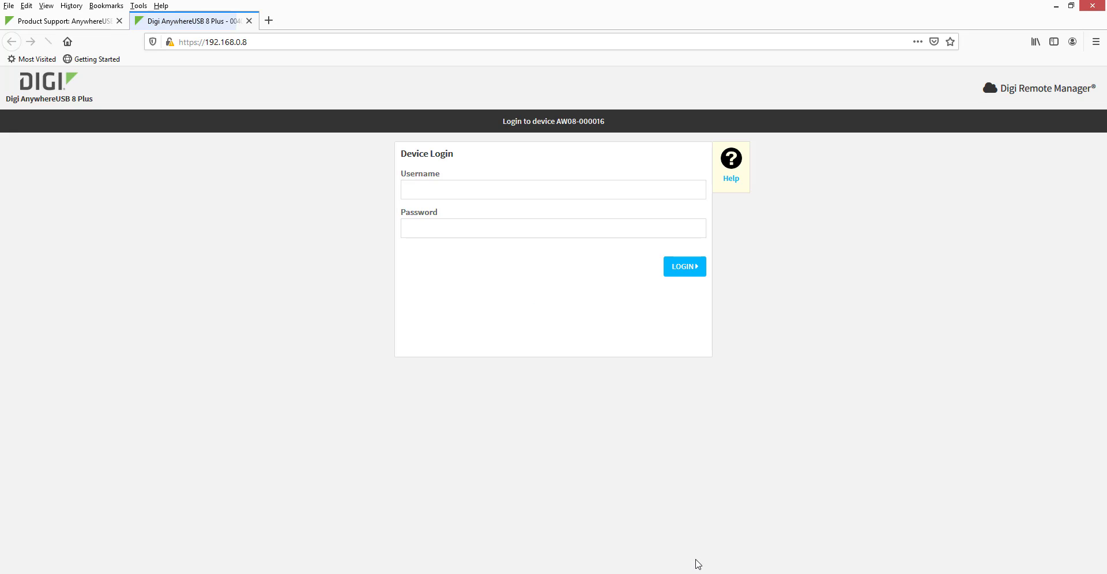
# Enter the username 'admin' and the account password on the device login.
pyautogui.click(548, 193)
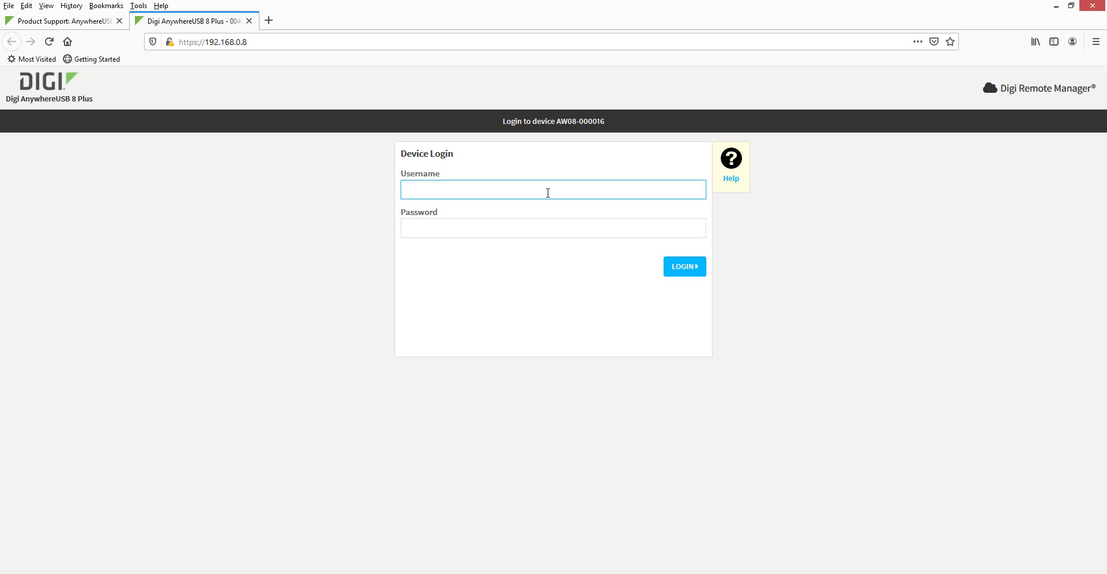
pyautogui.write('admin')
pyautogui.press('Tab')
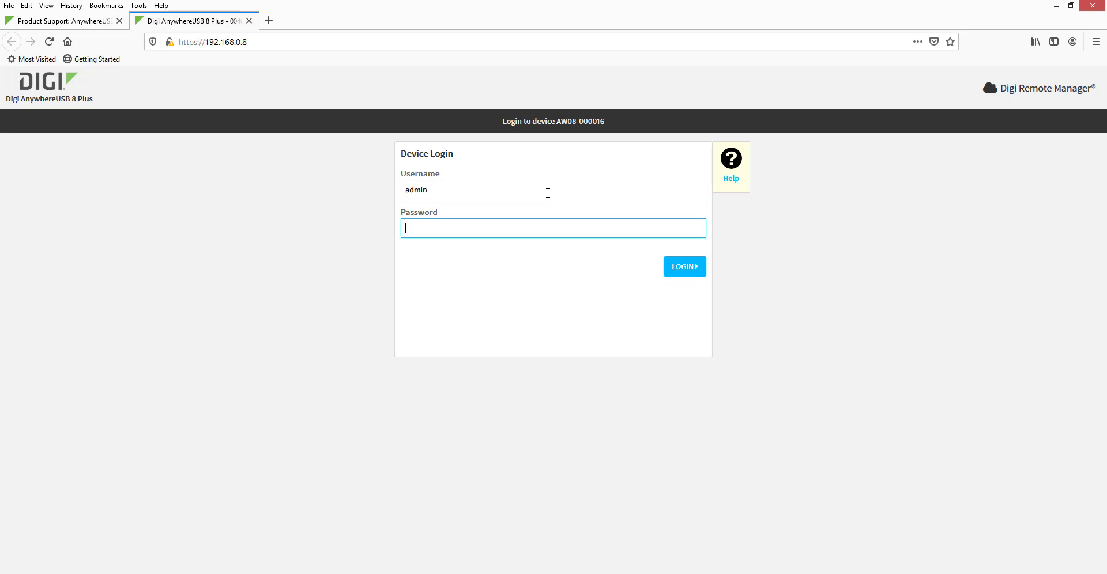
pyautogui.write('•••••••••••')
# Log in to the hub's web UI to reach the Dashboard.
pyautogui.click(673, 273)
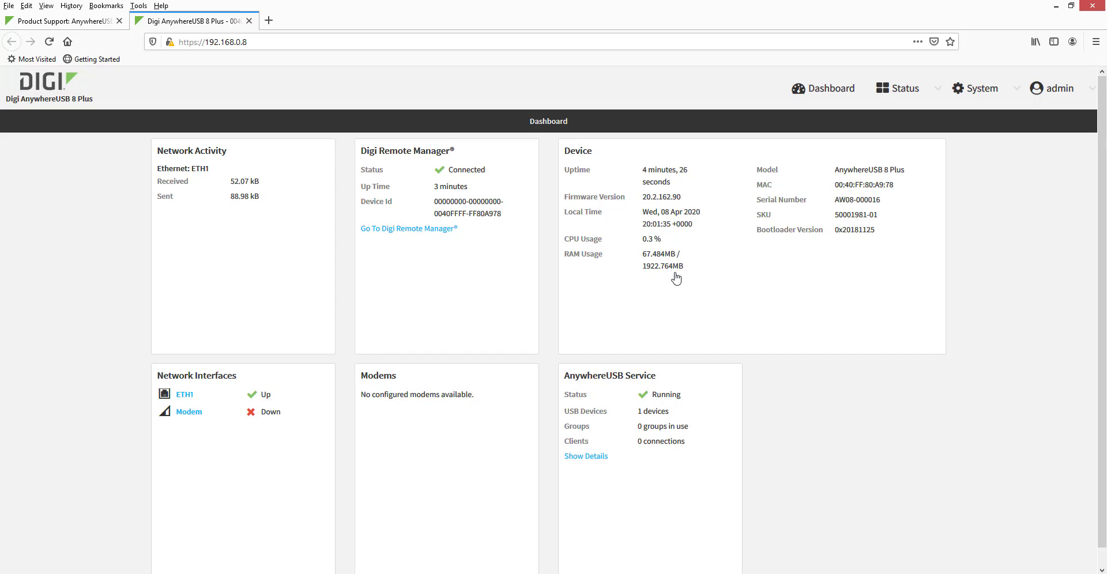
# In Device Configuration, give the admin user a new password and apply it.
pyautogui.click(982, 92)
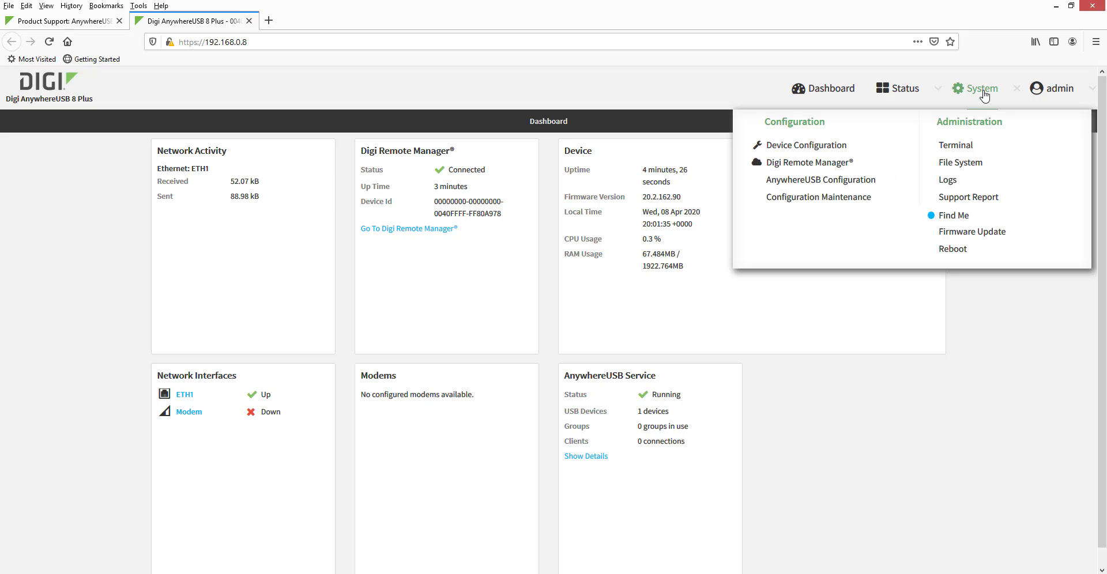
pyautogui.click(813, 148)
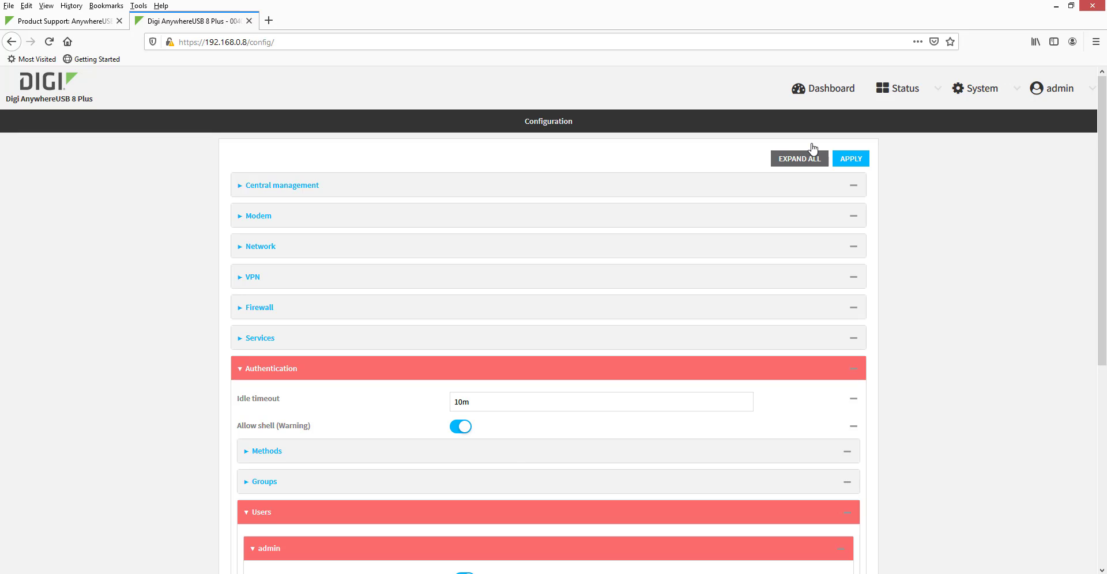
pyautogui.scroll(-5, 687, 288)
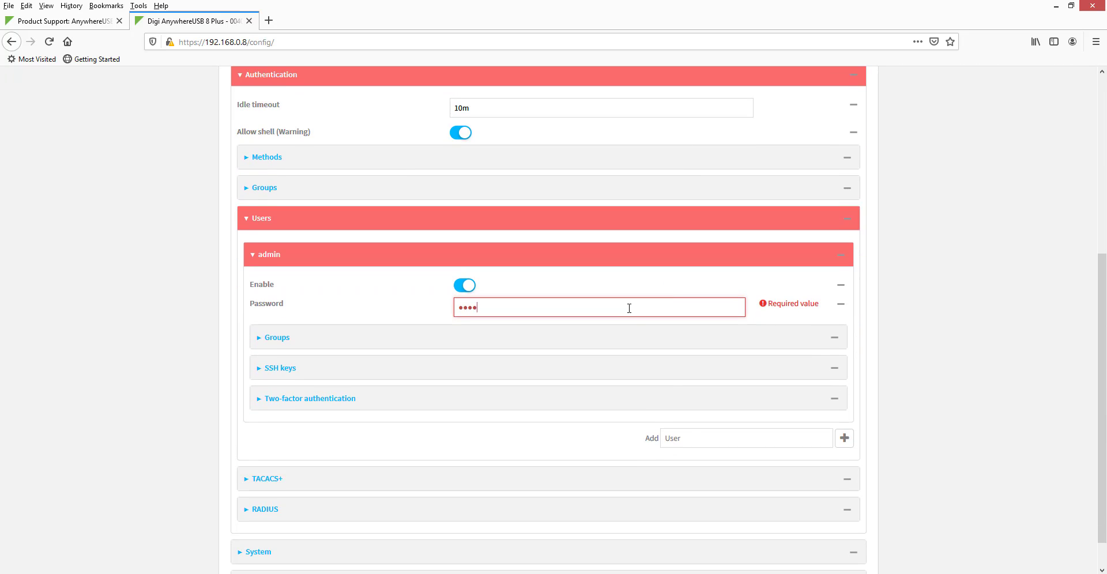
pyautogui.write('••••')
pyautogui.scroll(5, 629, 307)
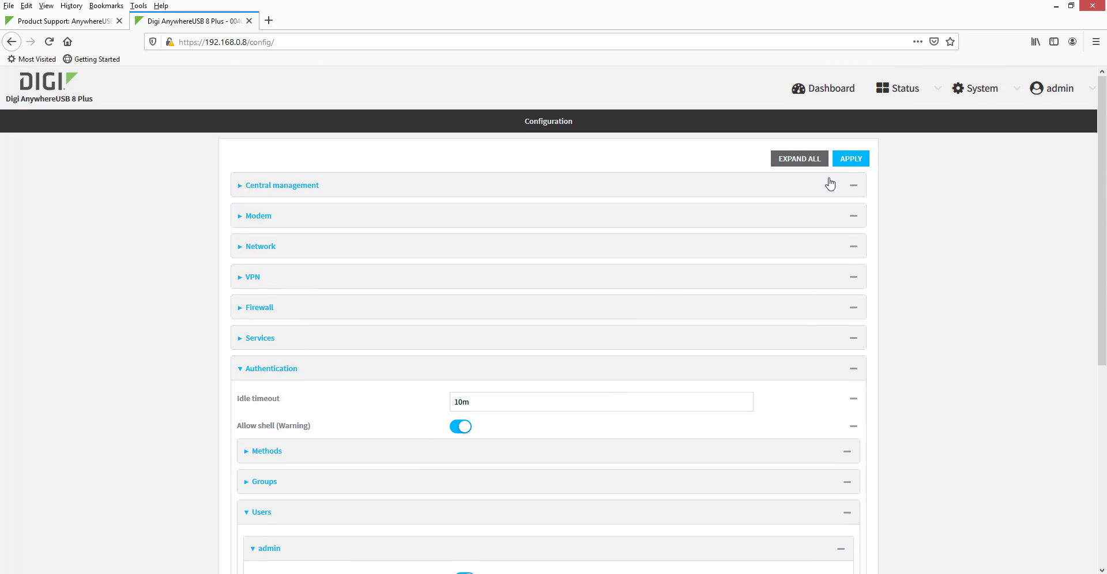
pyautogui.click(850, 159)
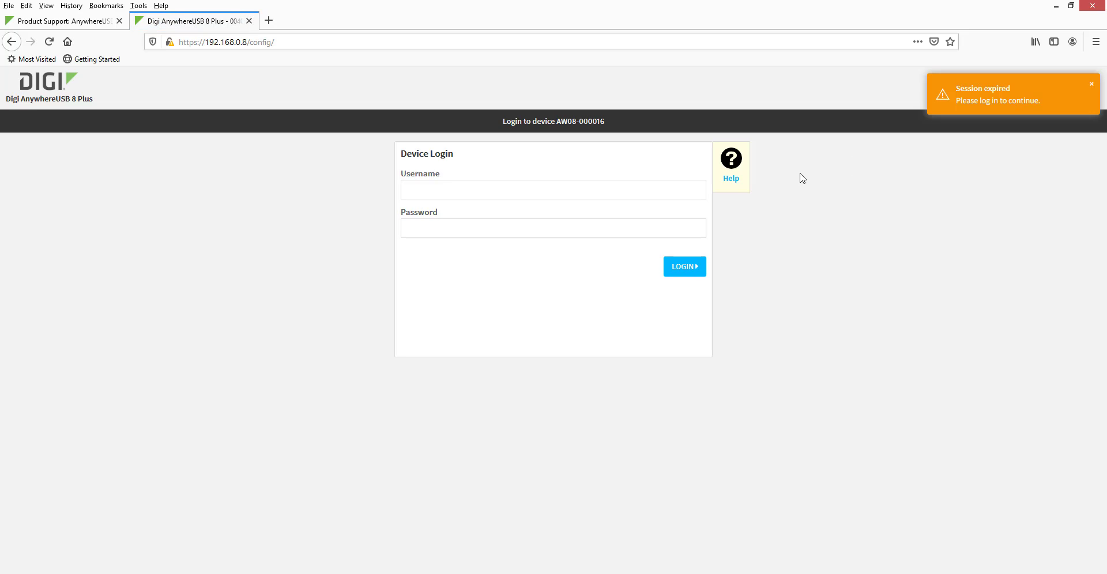
# Log back in as admin using the new password.
pyautogui.click(652, 191)
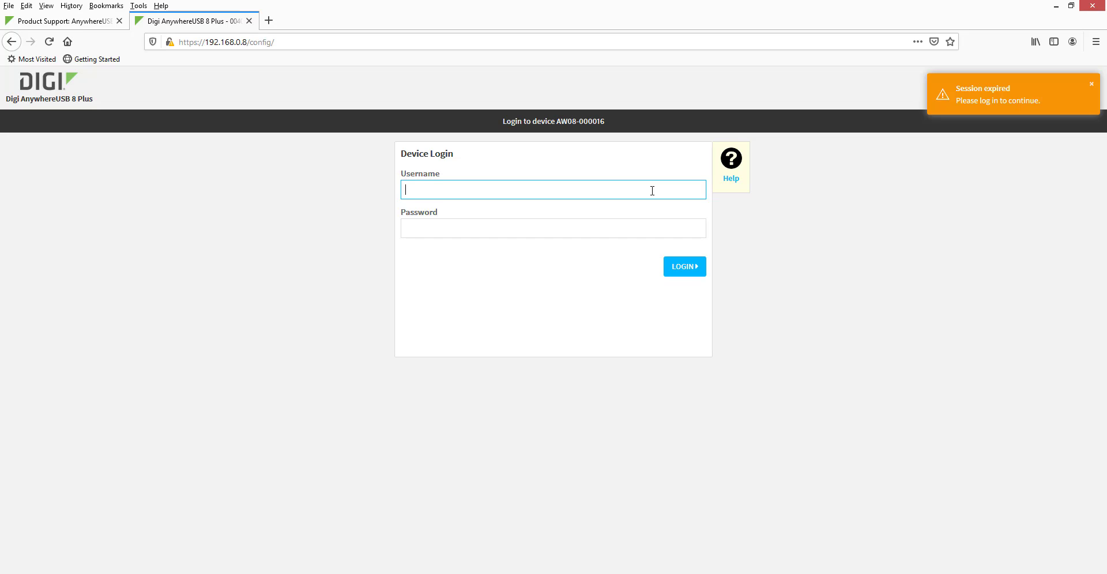
pyautogui.write('admin')
pyautogui.press('Tab')
pyautogui.write('****')
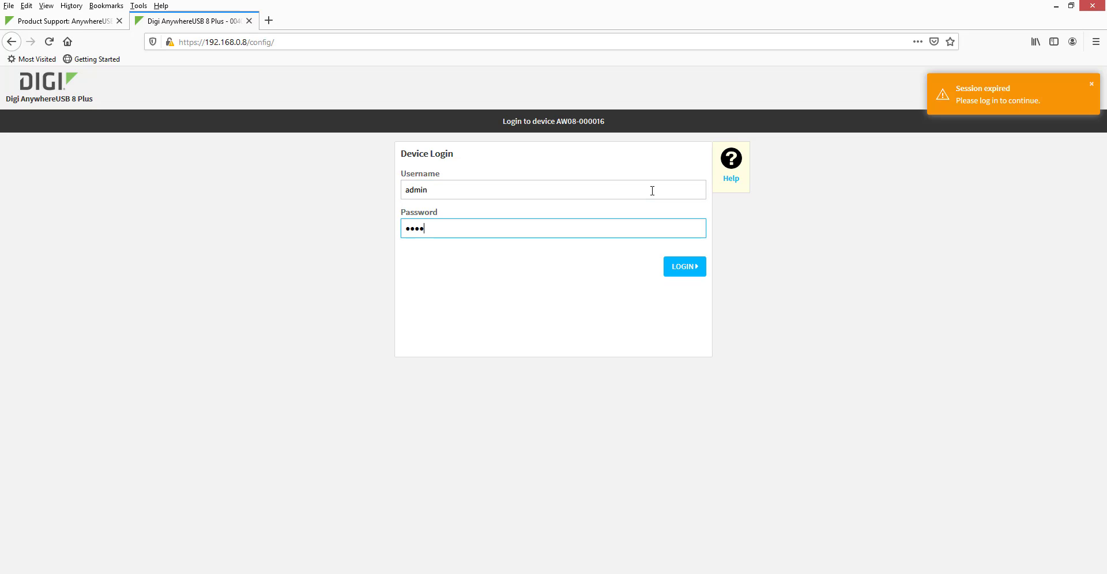
pyautogui.write('***')
pyautogui.click(669, 270)
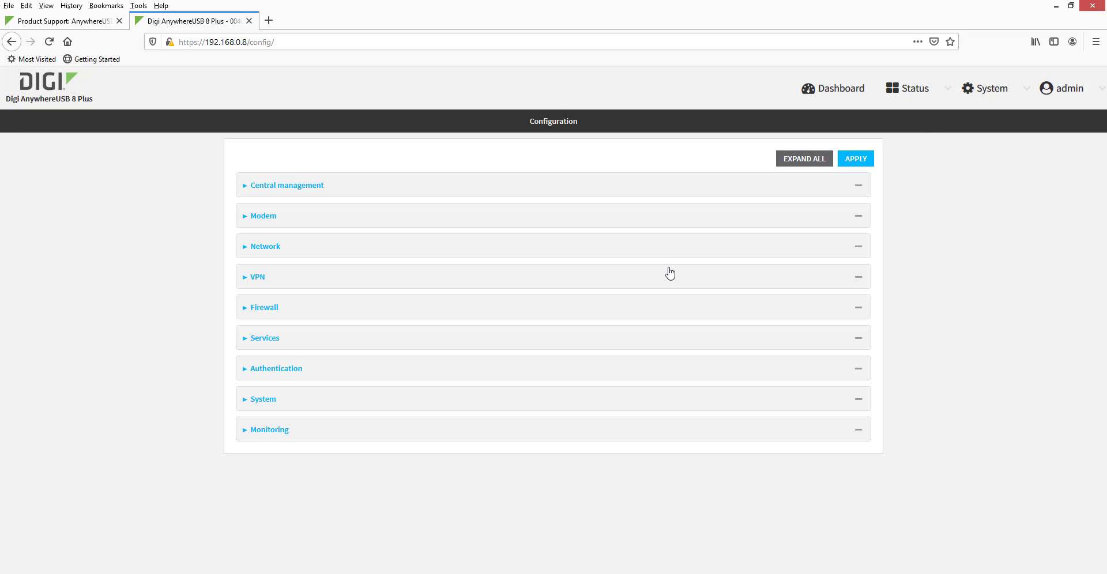
# In AnywhereUSB Configuration, add a client whose ID is the PC's name, apply, and dismiss the notice.
pyautogui.click(983, 91)
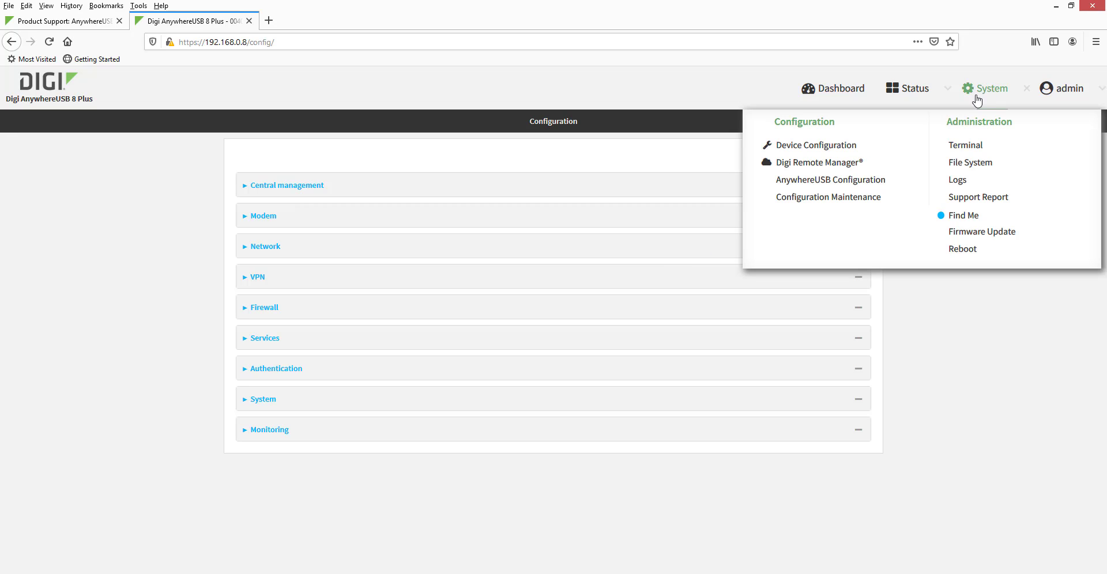
pyautogui.click(831, 185)
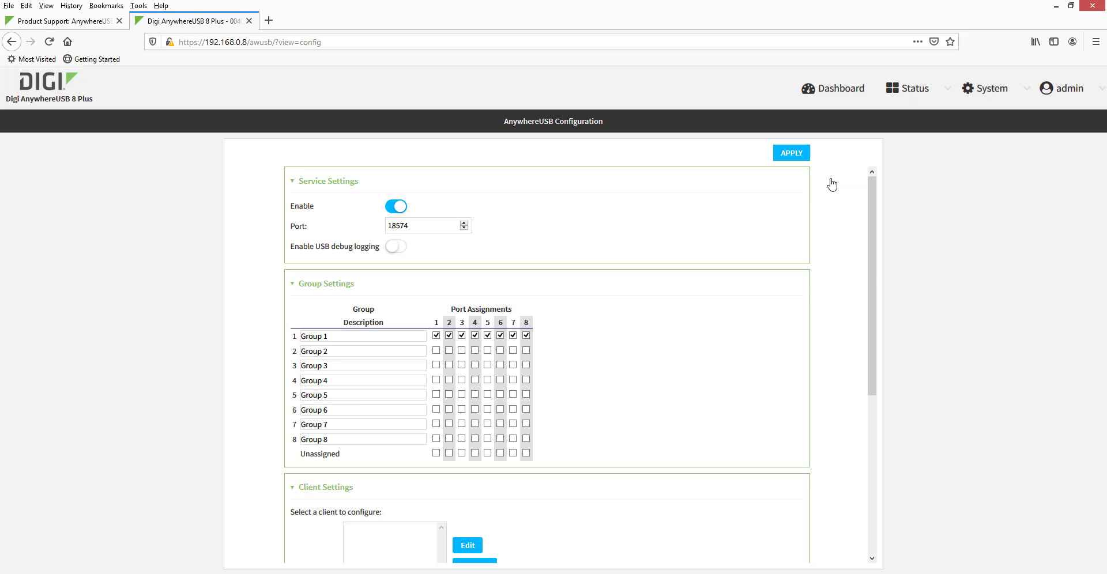
pyautogui.scroll(-5, 724, 290)
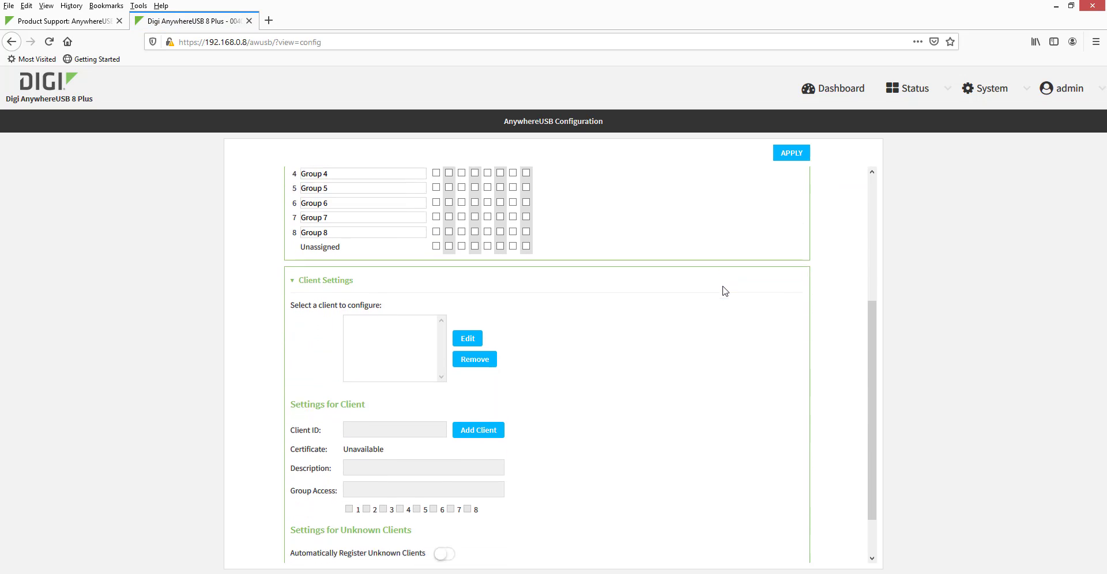
pyautogui.click(487, 387)
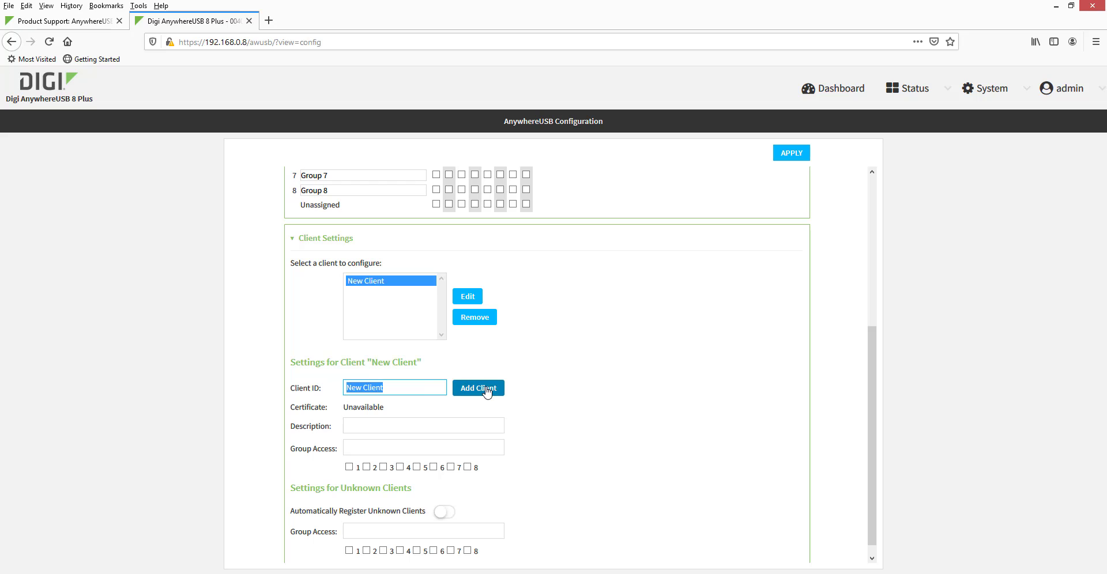
pyautogui.click(432, 390)
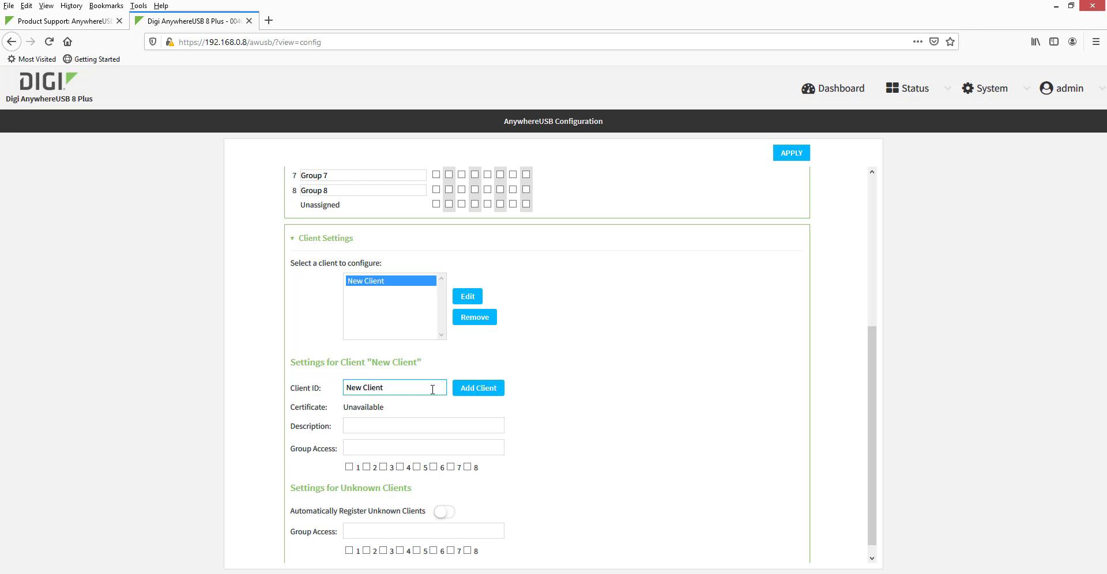
pyautogui.press('BackSpace')
pyautogui.press('BackSpace')
pyautogui.press('BackSpace')
pyautogui.press('BackSpace')
pyautogui.press('BackSpace')
pyautogui.press('BackSpace')
pyautogui.press('BackSpace')
pyautogui.press('BackSpace')
pyautogui.press('BackSpace')
pyautogui.write('Jeremy PC')
pyautogui.click(785, 155)
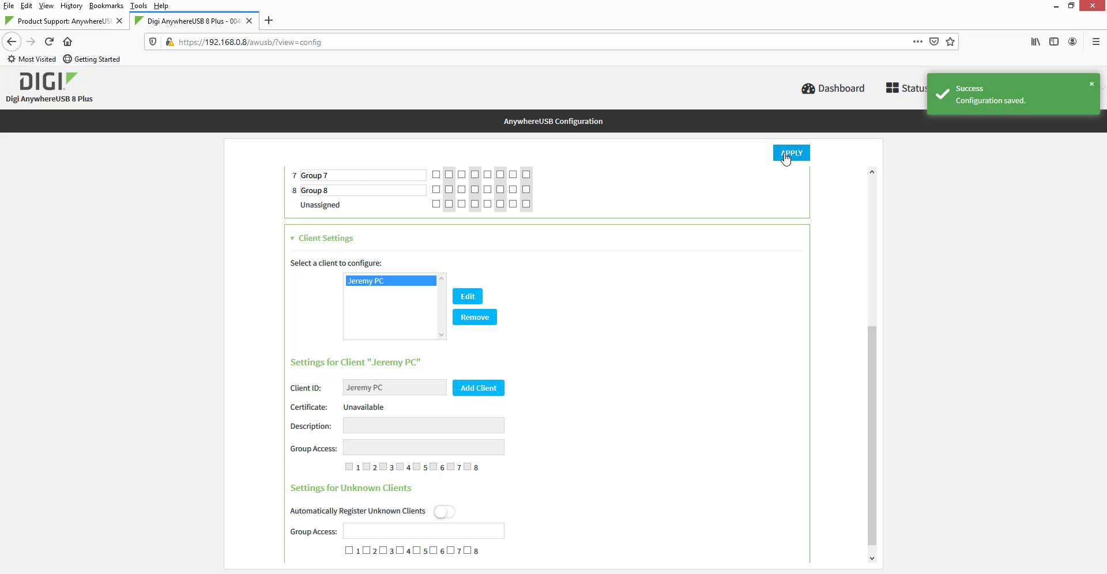
pyautogui.click(1091, 84)
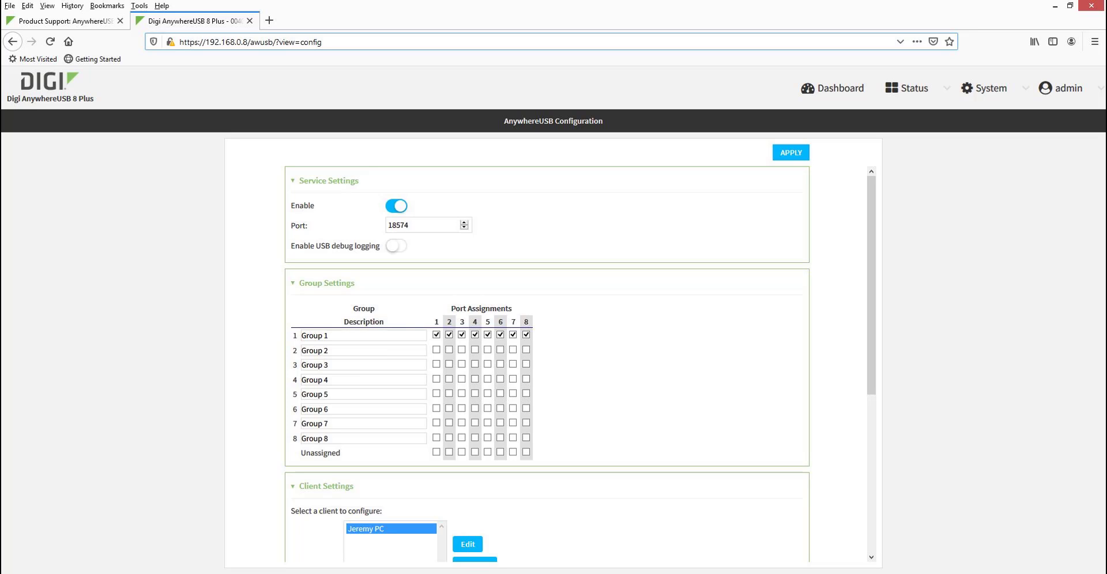
# Edit the PC's client in Client Settings, tick Group Access 1, and apply.
pyautogui.scroll(-4, 854, 176)
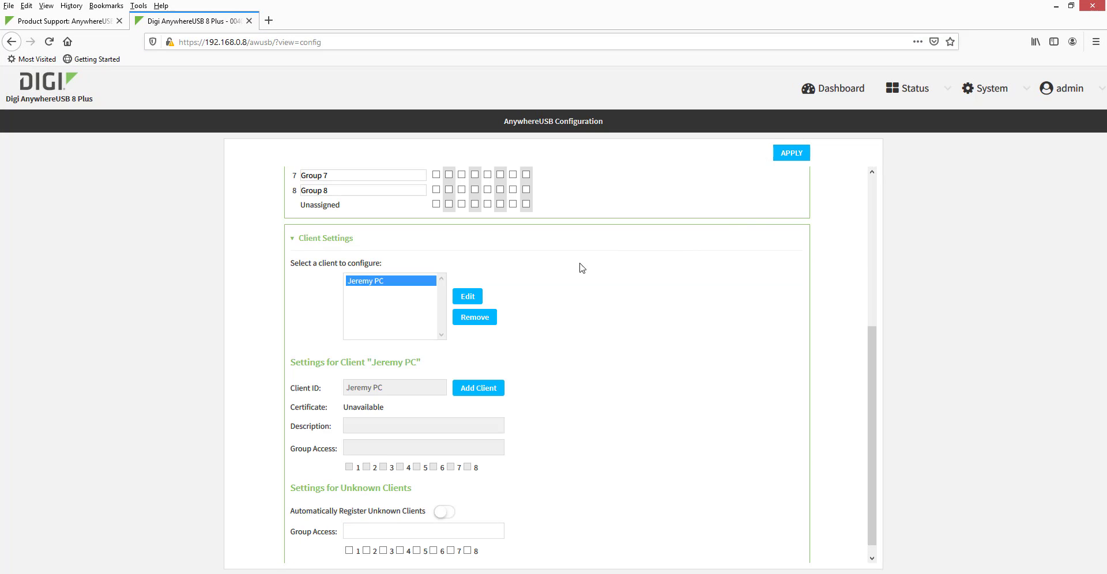
pyautogui.click(468, 297)
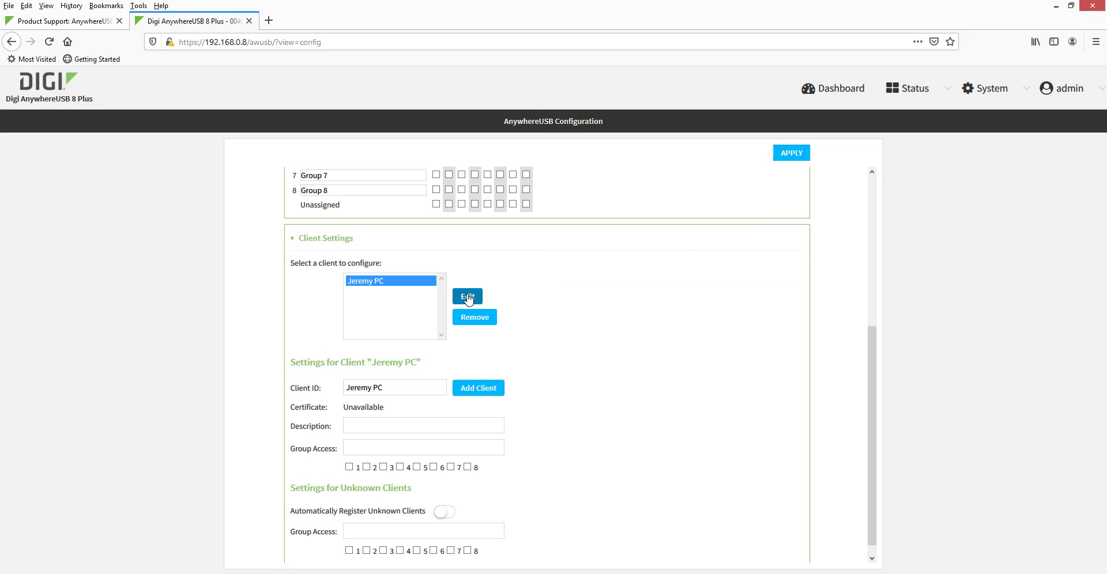
pyautogui.scroll(-1, 536, 335)
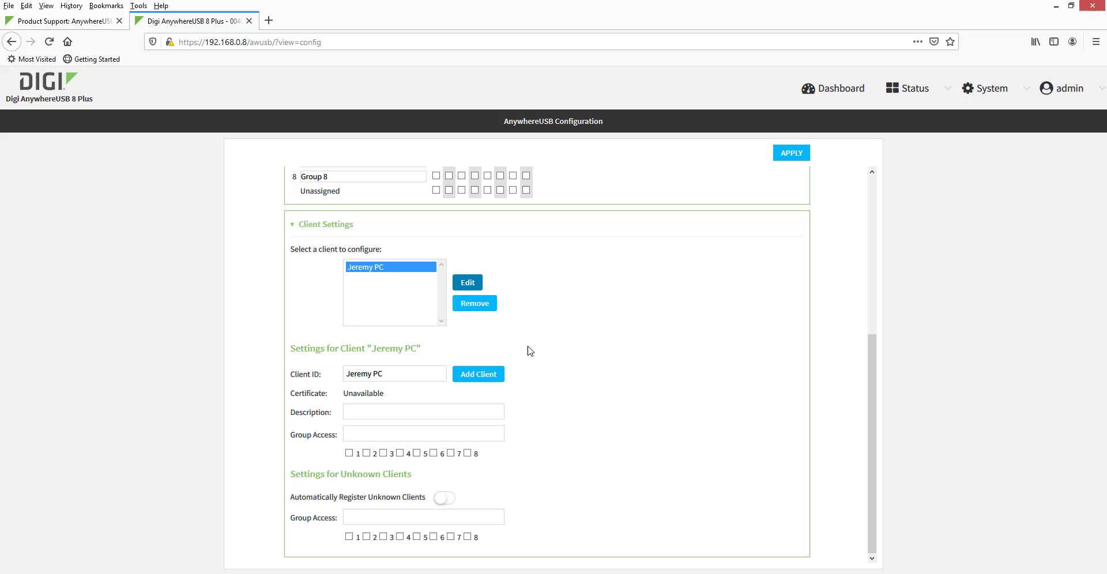
pyautogui.click(349, 454)
pyautogui.click(792, 153)
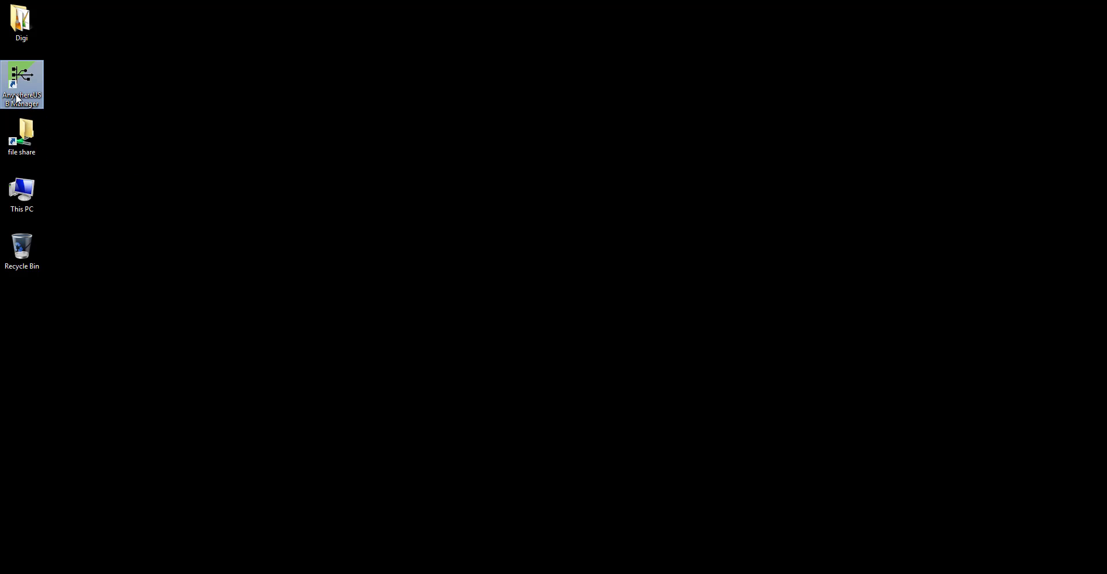
# Launch AnywhereUSB Manager, expand hub AW08-000016, and view Group 1's details.
pyautogui.click(390, 438)
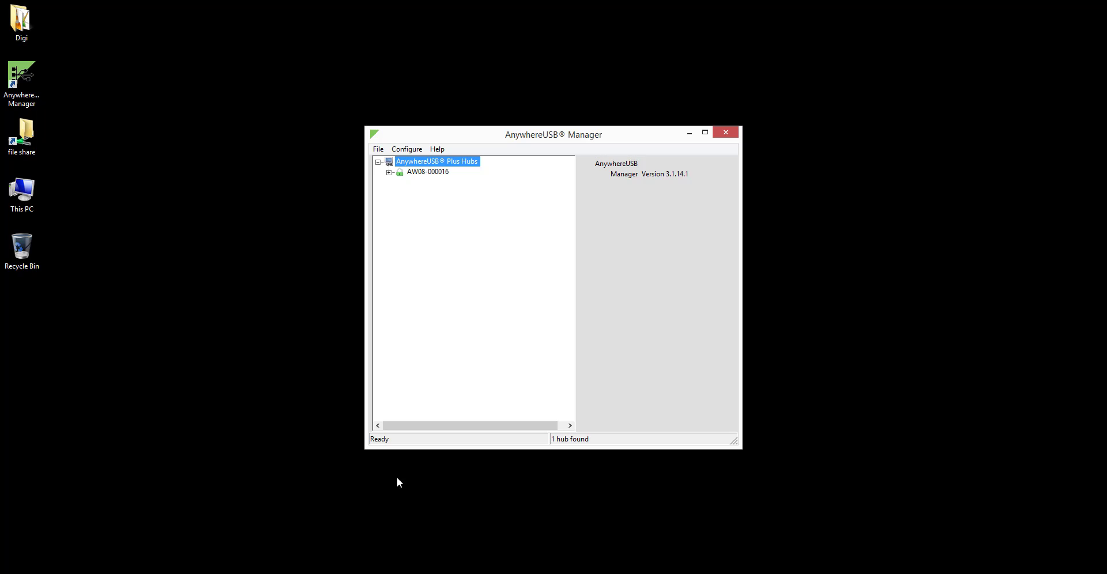
pyautogui.click(428, 172)
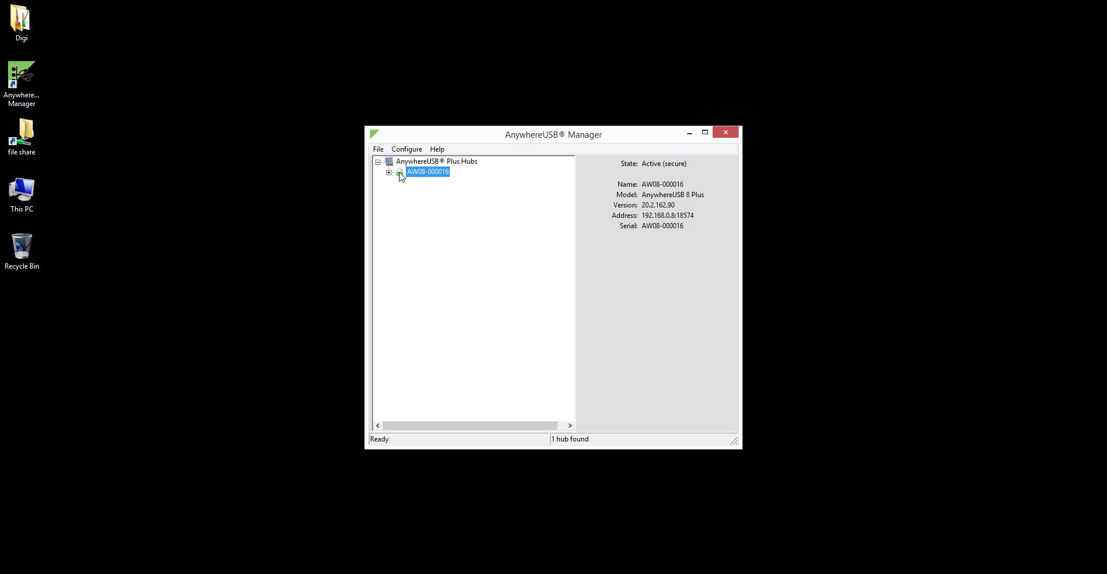
pyautogui.click(389, 173)
pyautogui.click(431, 186)
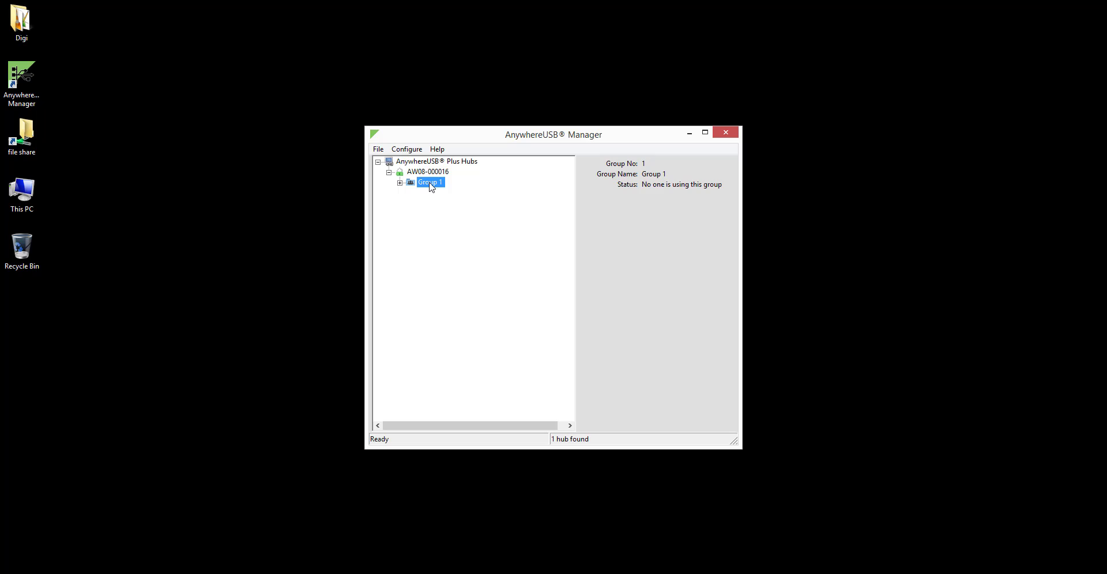
# Connect to Group 1, then expand it and view the ADATA USB Flash Drive's details.
pyautogui.rightClick(431, 186)
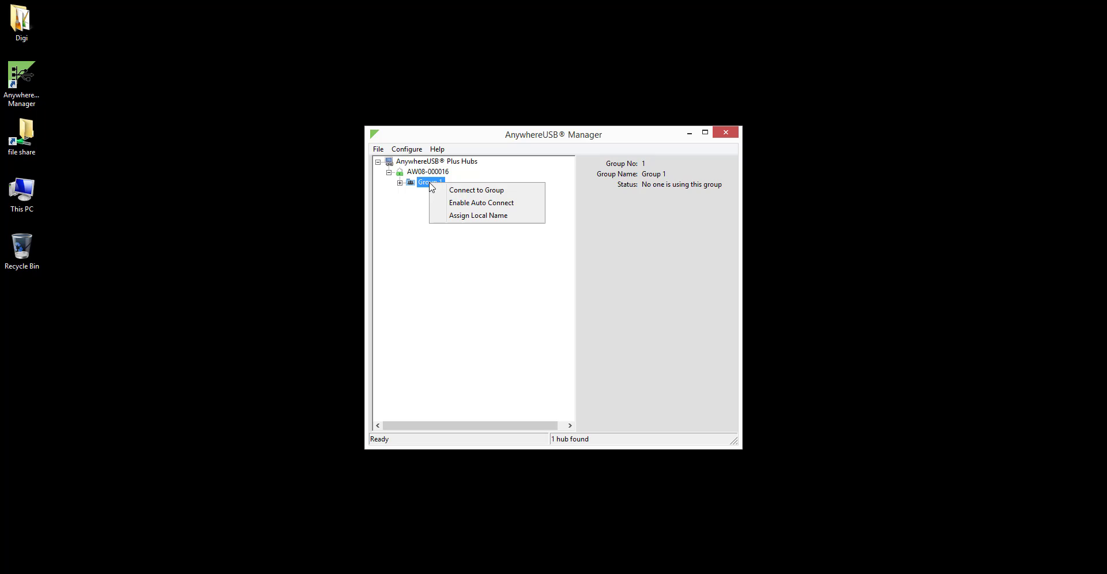
pyautogui.click(458, 191)
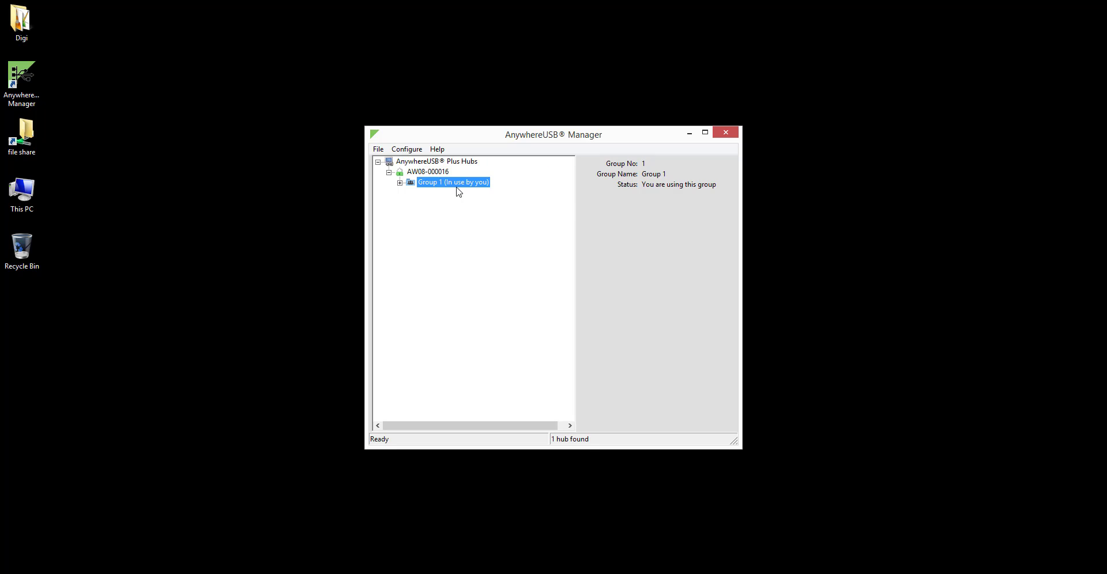
pyautogui.click(400, 183)
pyautogui.click(444, 193)
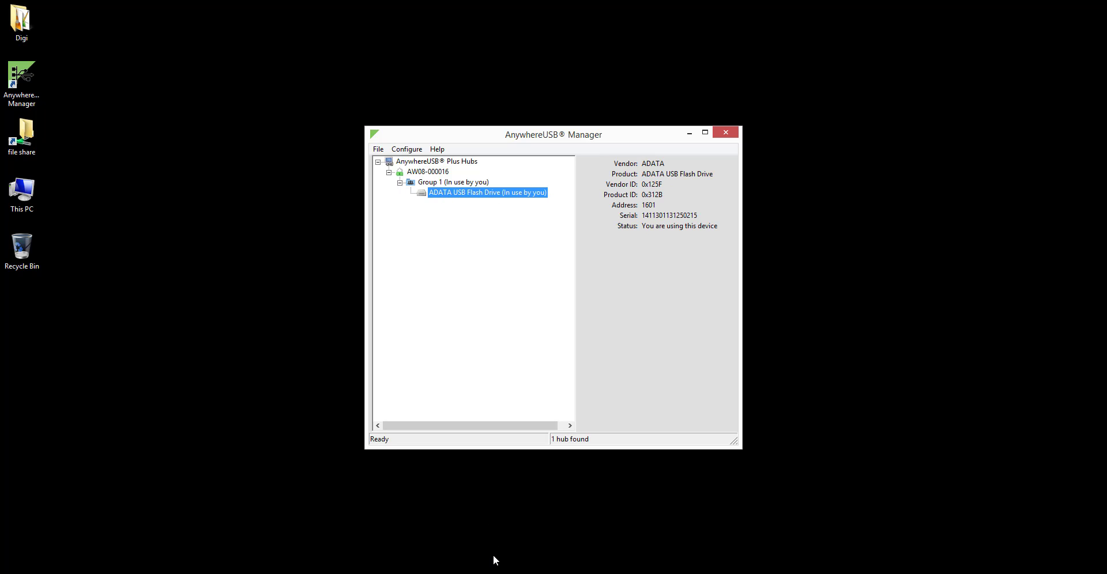